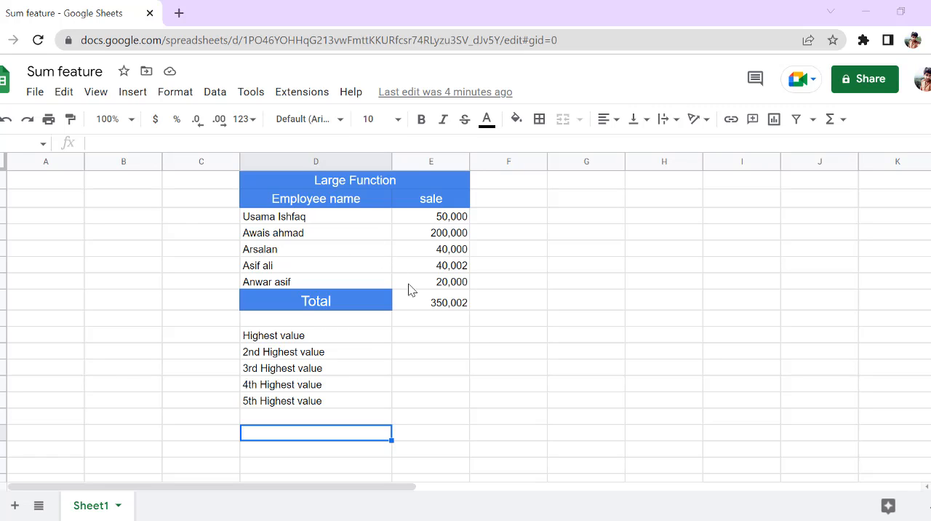
drag(411, 285, 424, 221)
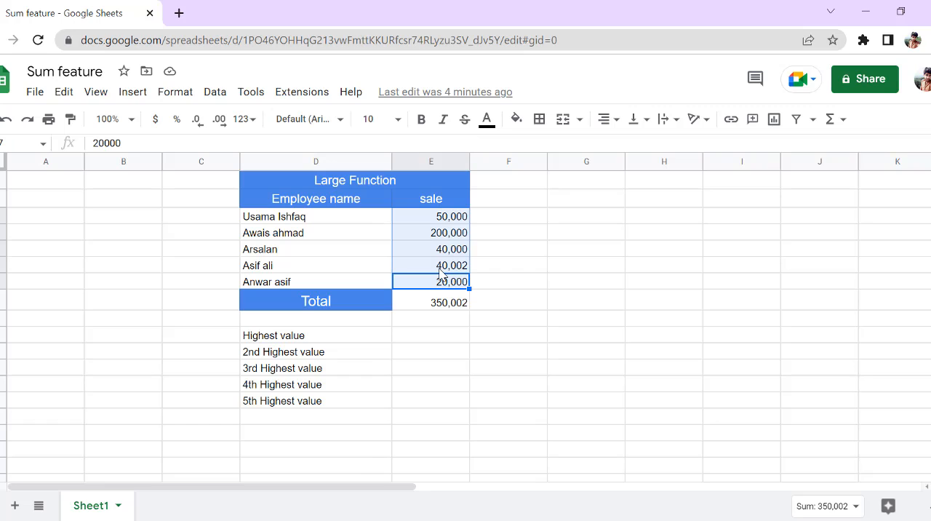
click(482, 222)
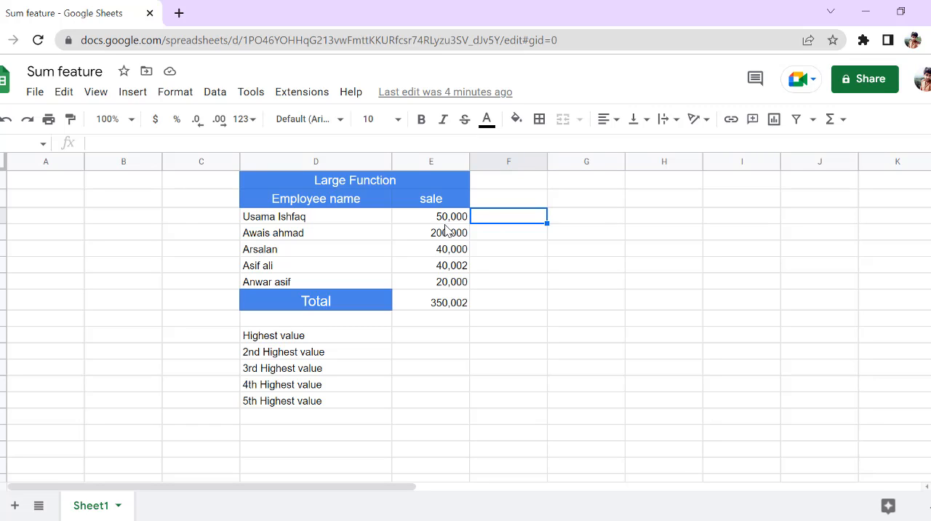
drag(446, 218, 448, 284)
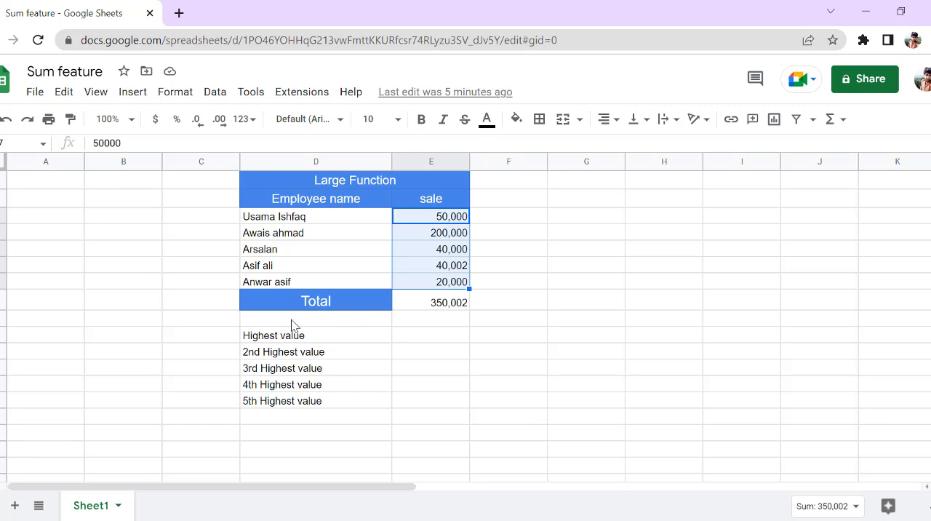
Make the five labels from Highest value to 5th Highest value bold and set their font size to 14.
drag(320, 335, 326, 402)
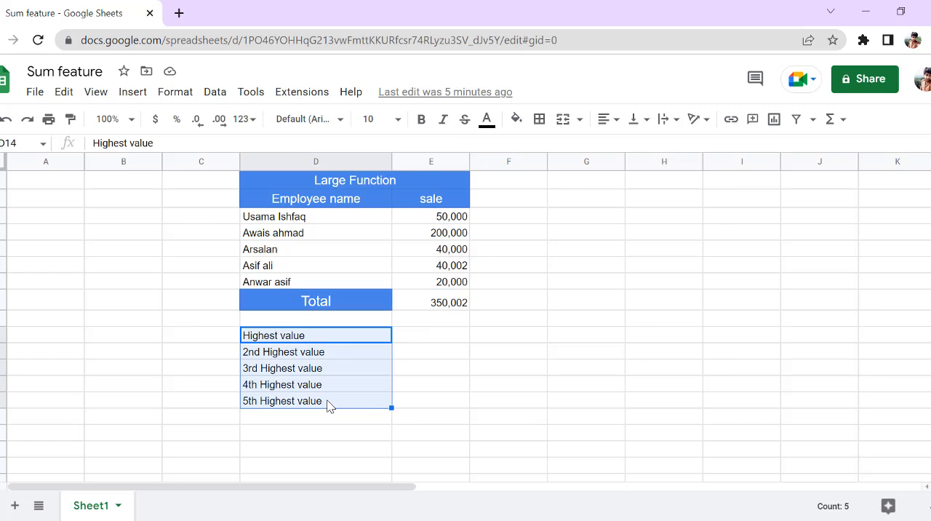
click(422, 121)
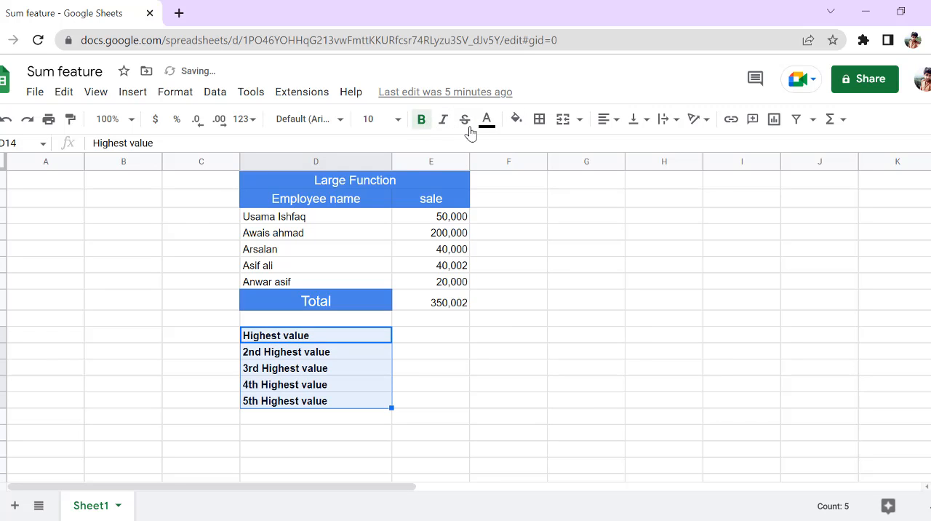
click(397, 119)
click(373, 320)
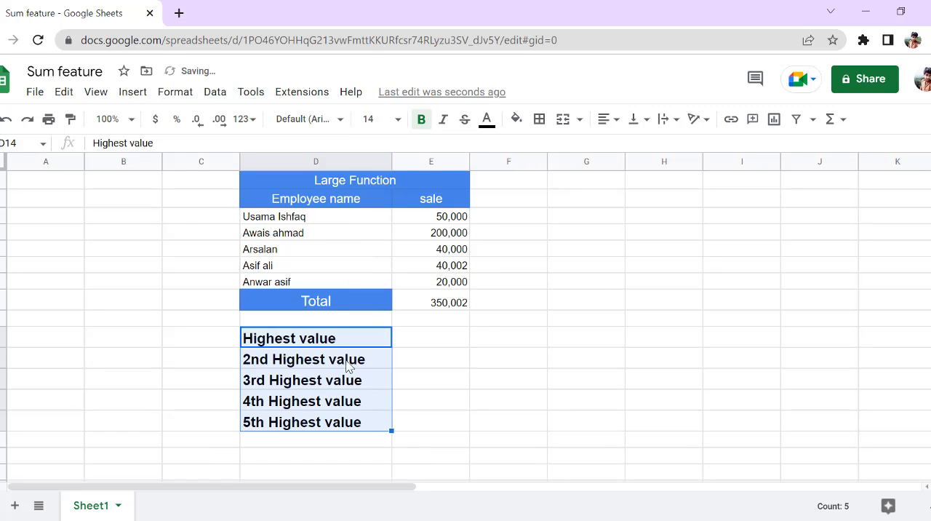
click(437, 383)
Enter the formula =LARGE(E3:E7,1) in the column E cell beside Highest value.
click(425, 342)
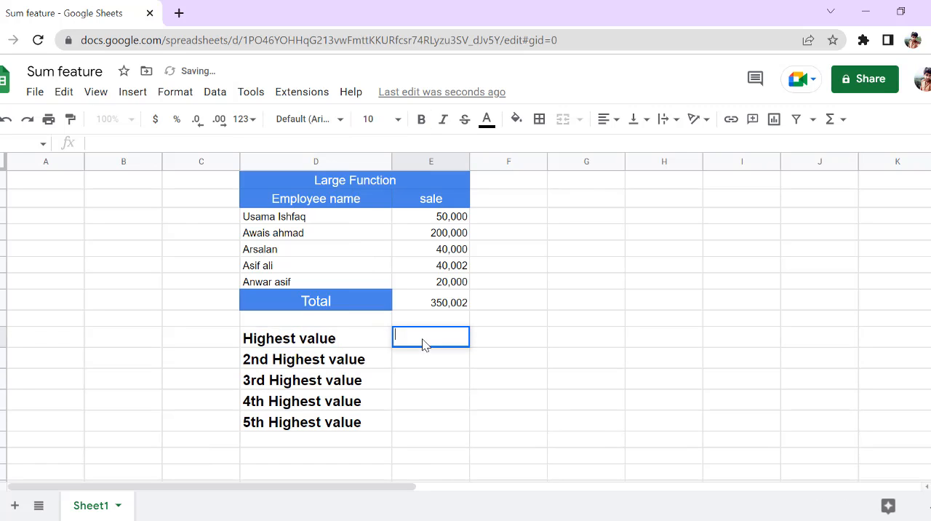
double_click(412, 345)
text(=)
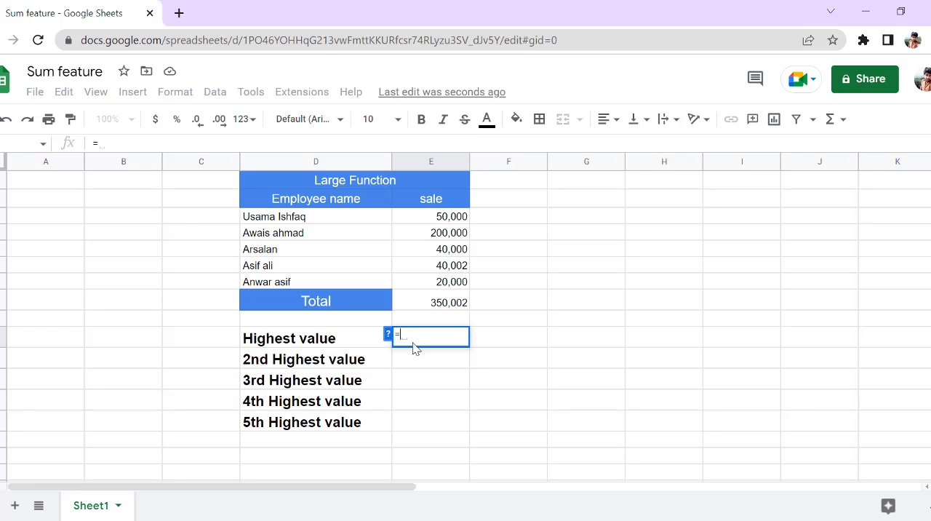
text(large)
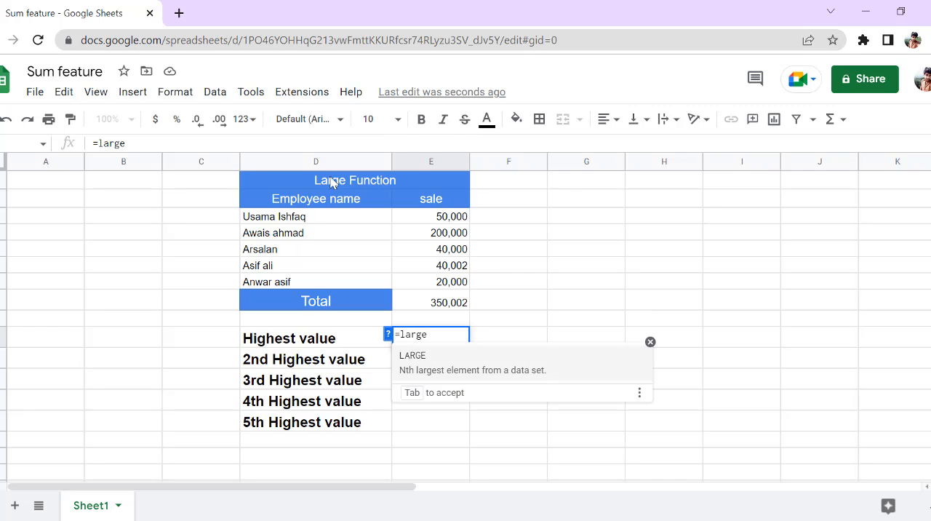
click(436, 371)
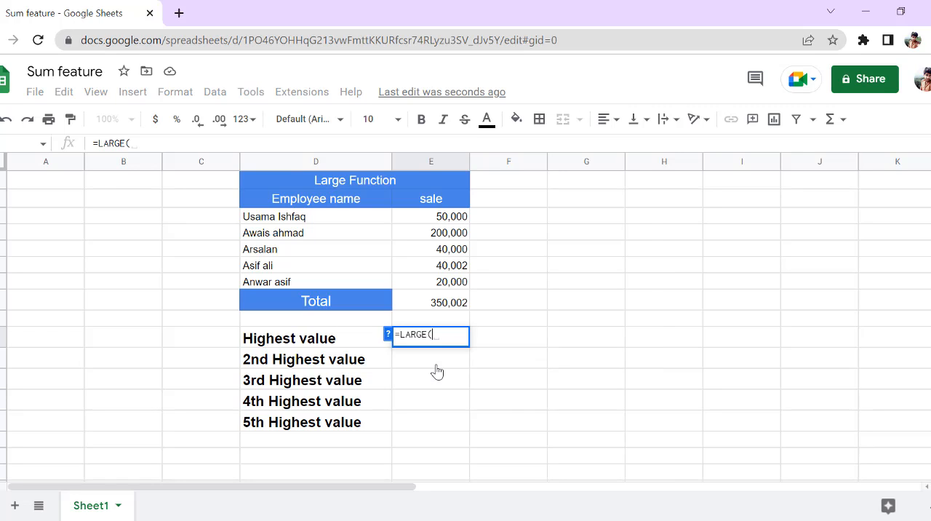
key(BackSpace)
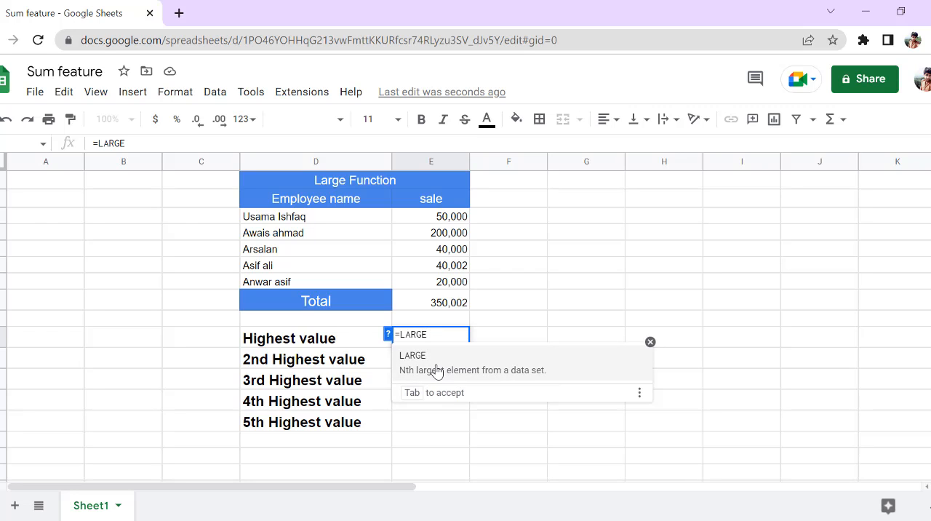
text())
key(BackSpace)
click(436, 370)
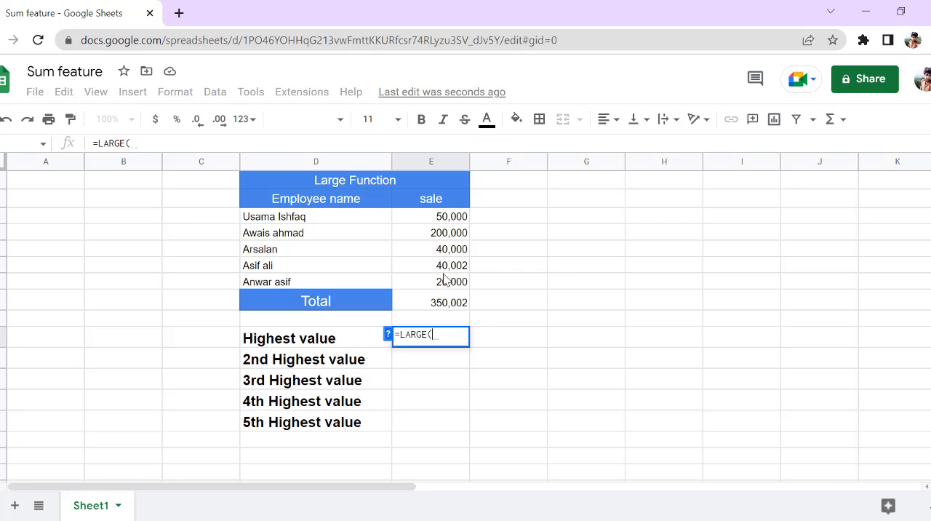
click(425, 223)
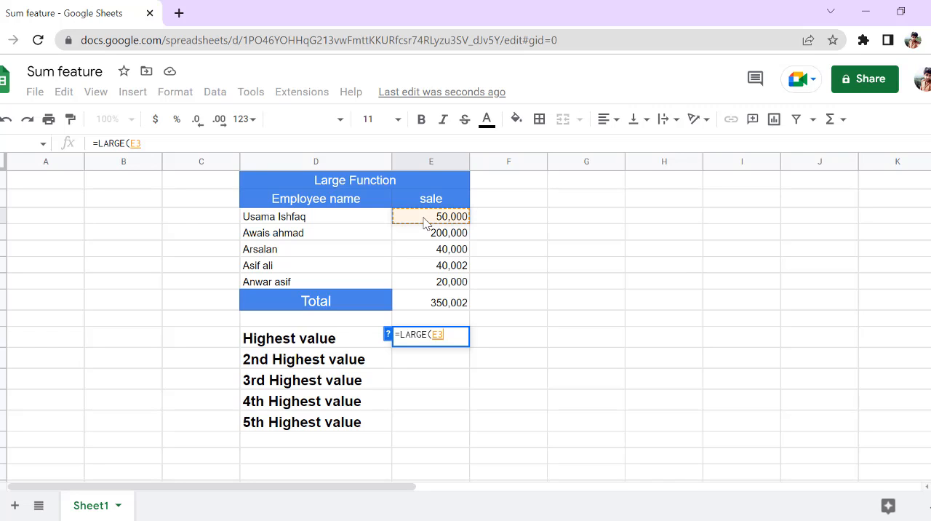
drag(424, 222, 424, 282)
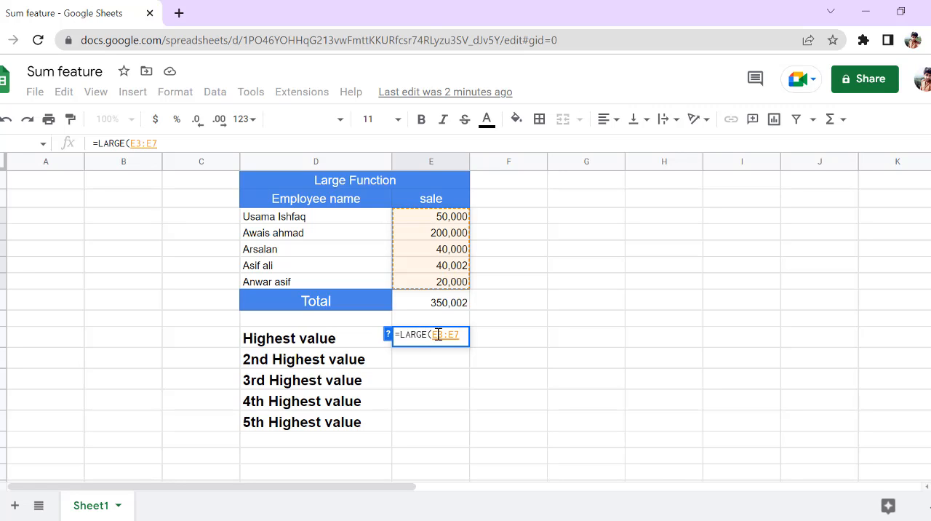
text(,1)
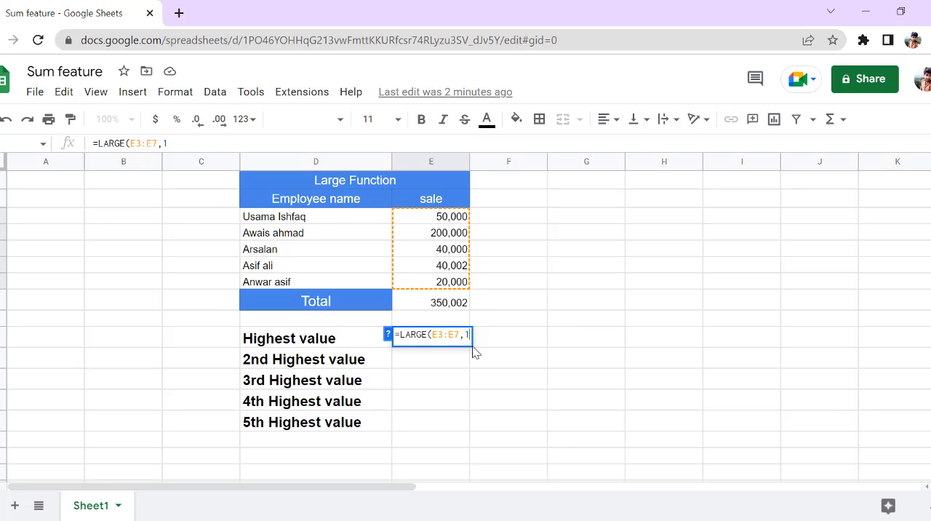
text())
key(Return)
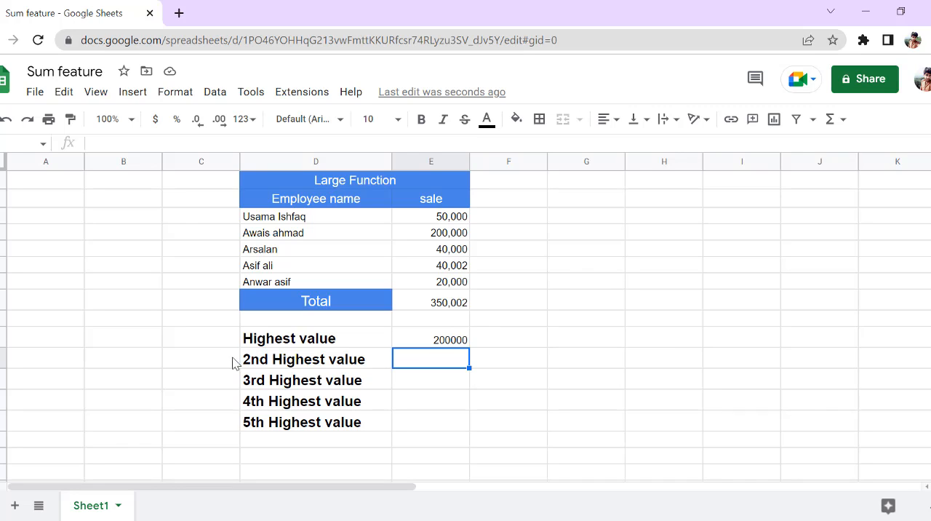
Enter the formula =LARGE(e3:e7,2) in the column E cell beside 2nd Highest value.
double_click(404, 365)
text(=)
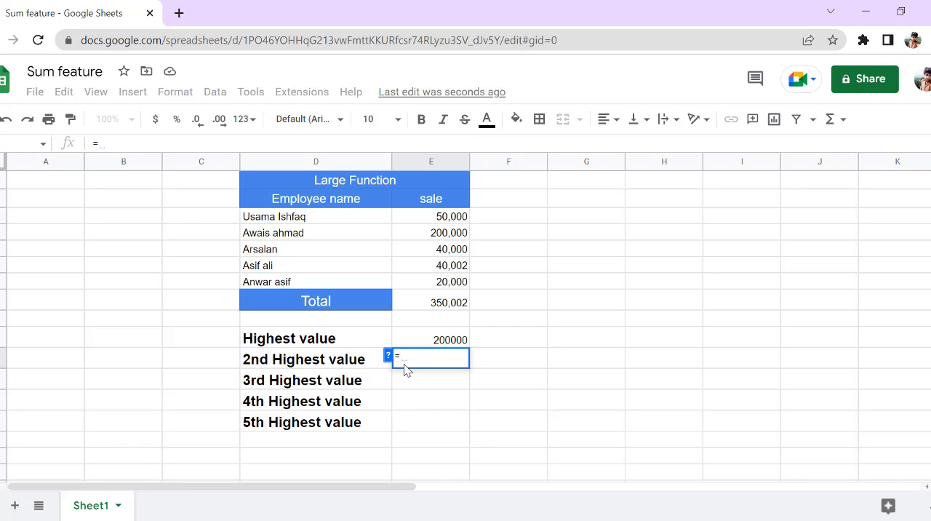
text(la)
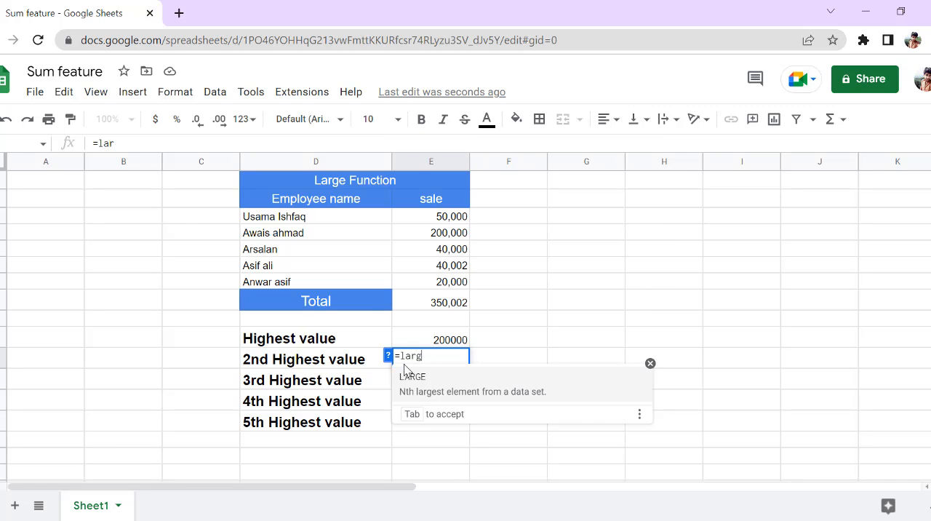
text(rg)
click(416, 389)
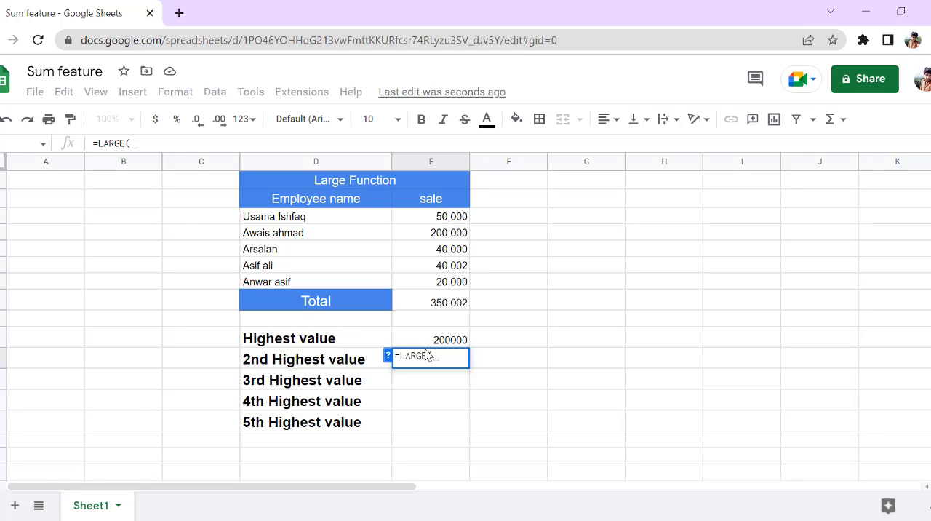
text(e3)
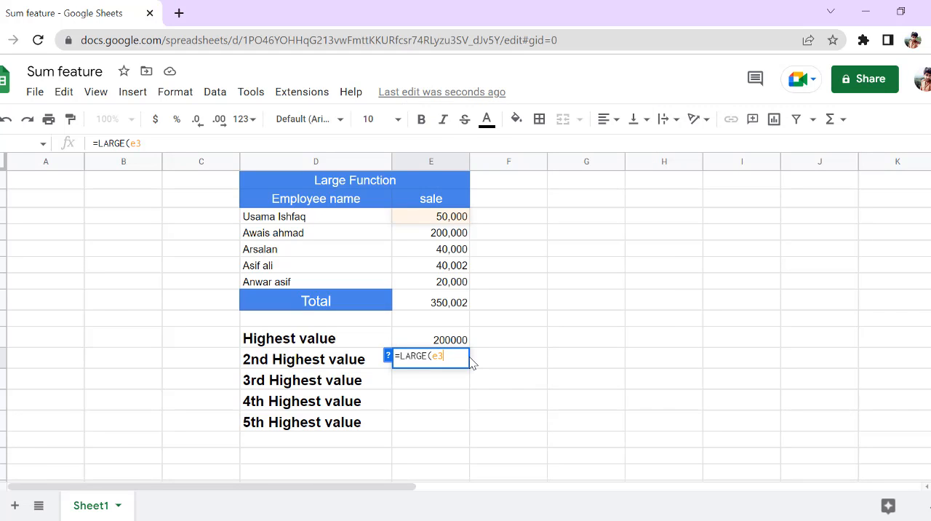
text(:)
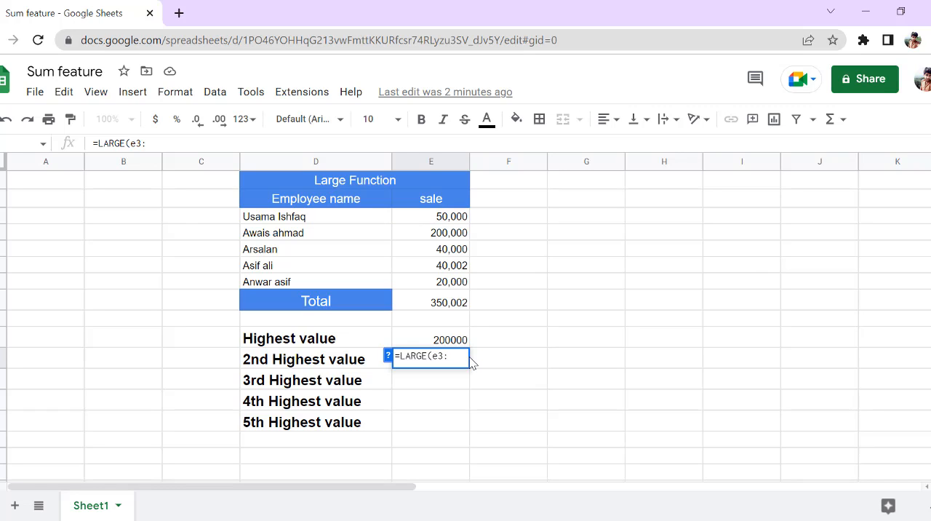
text(e7,)
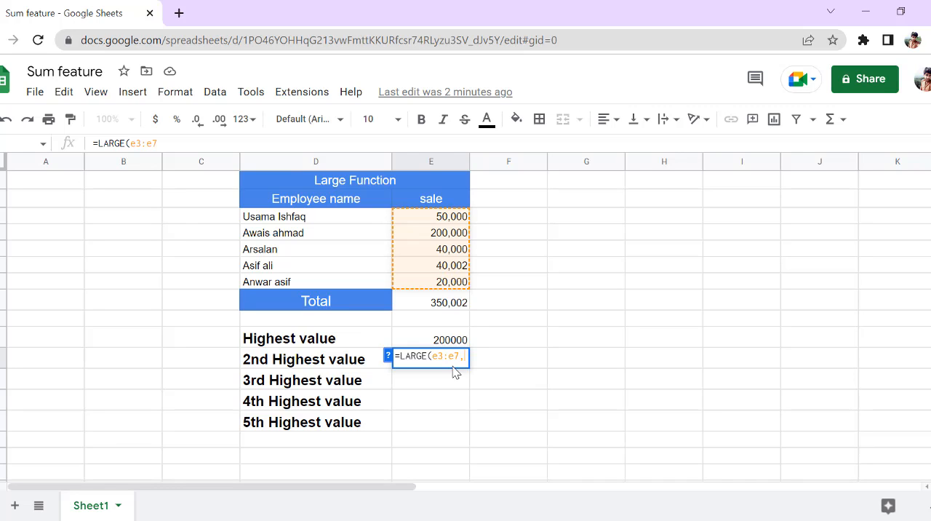
text(2)
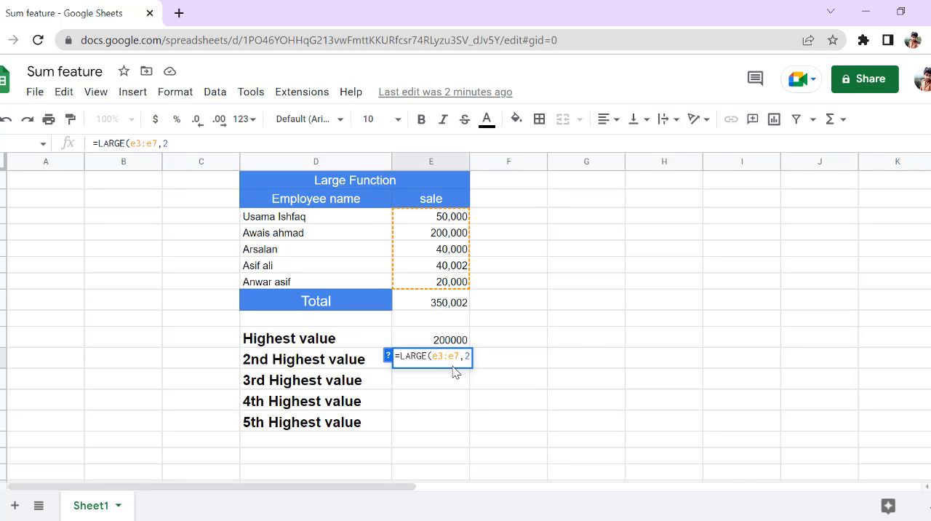
text())
key(Return)
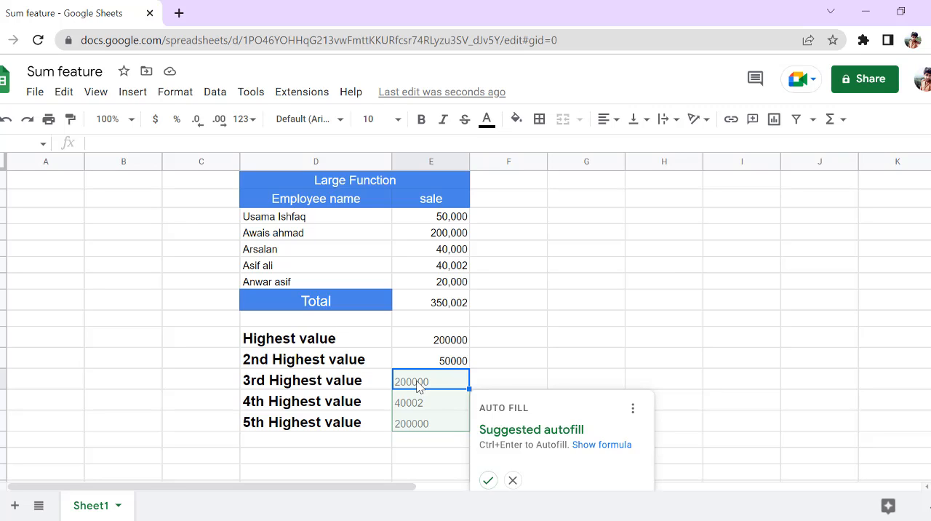
Accept the suggested autofill for the 3rd to 5th Highest value cells and clear those three cells again.
click(489, 481)
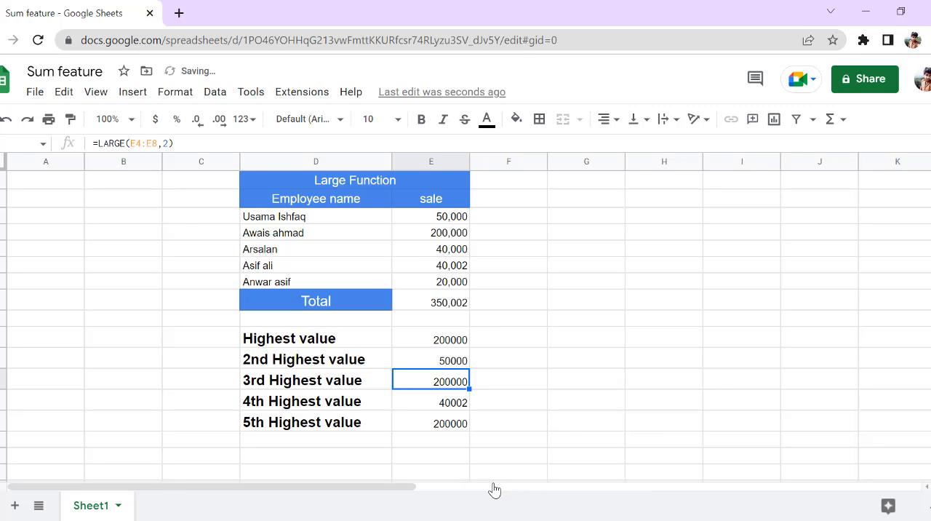
key(shift+Down)
key(shift+Down)
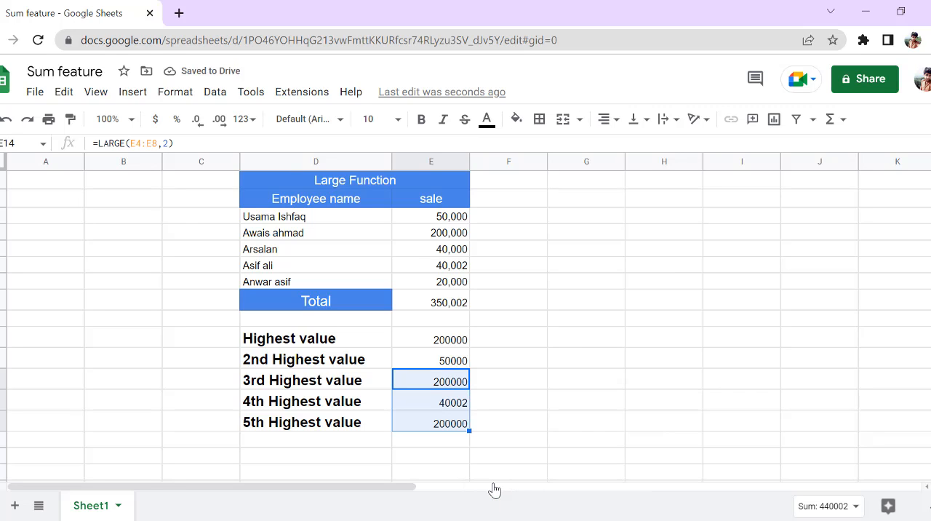
key(Delete)
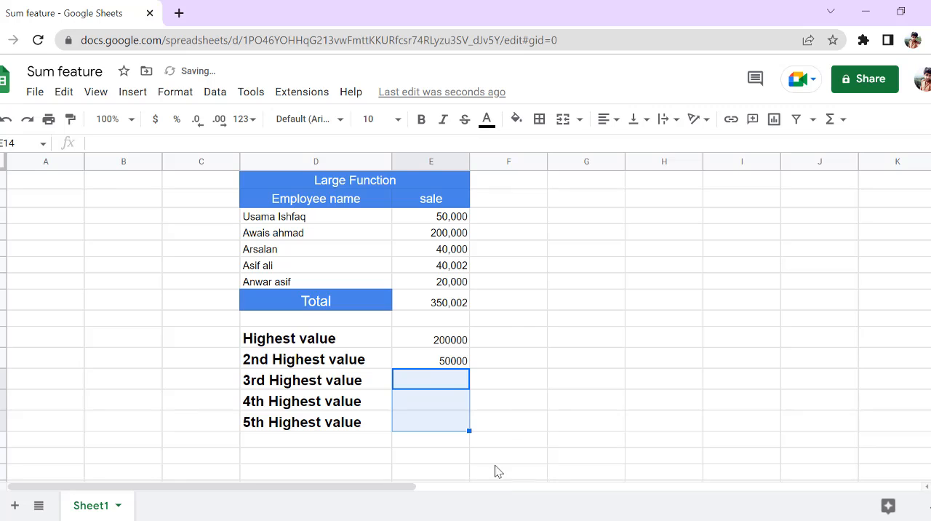
Fill the 2nd Highest value formula down through the 3rd, 4th and 5th Highest value cells in column E.
click(463, 365)
drag(469, 368, 470, 422)
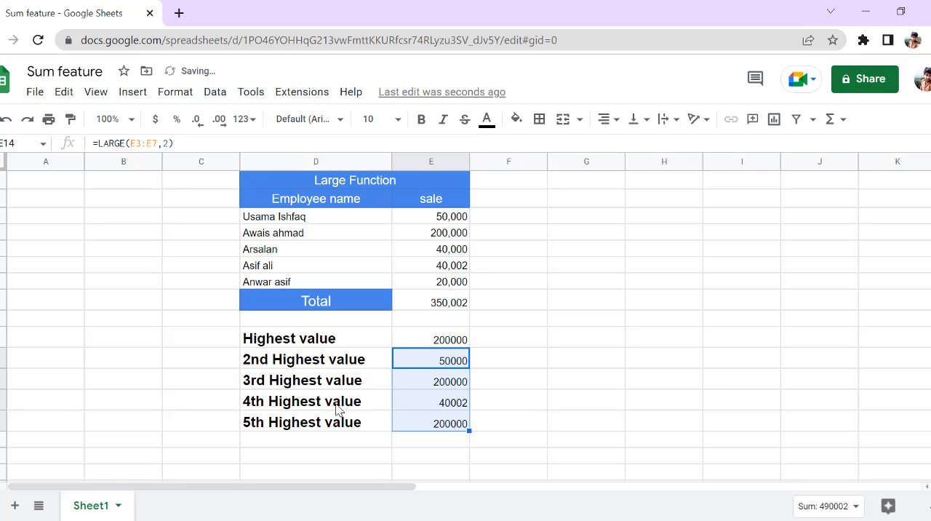
click(520, 368)
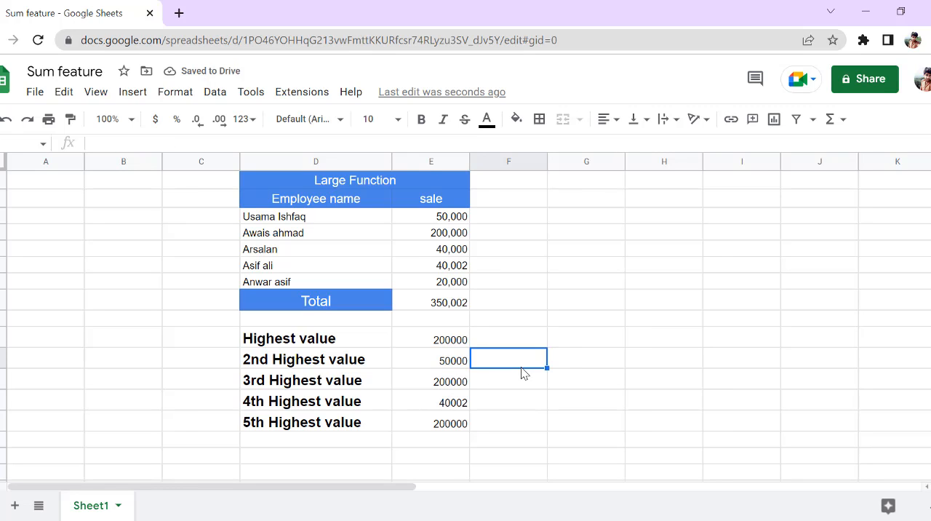